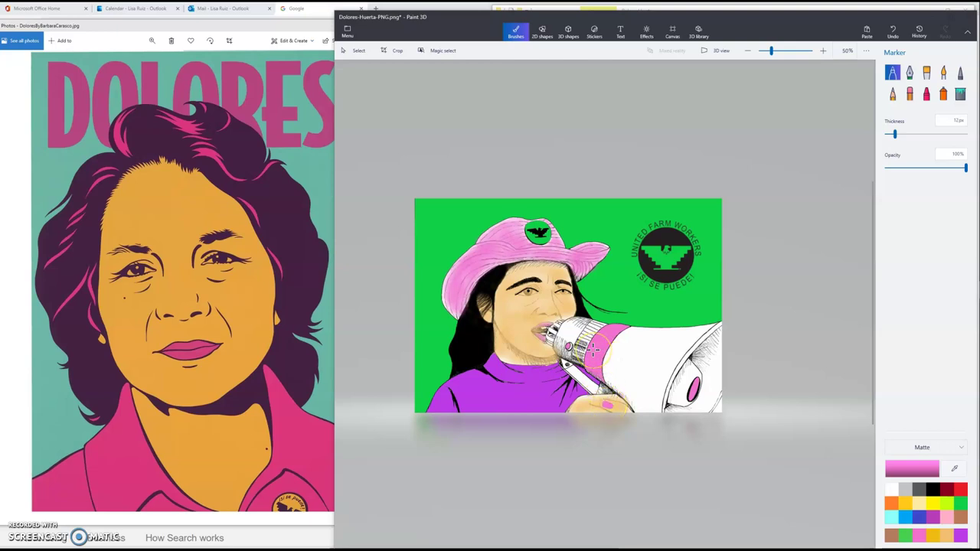
Fill the megaphone's dark-rimmed oval and its small round button with the custom purple used on the sweater
mouse_move(604, 342)
left_mouse_down()
mouse_move(591, 365)
mouse_move(606, 343)
mouse_move(632, 365)
left_mouse_up()
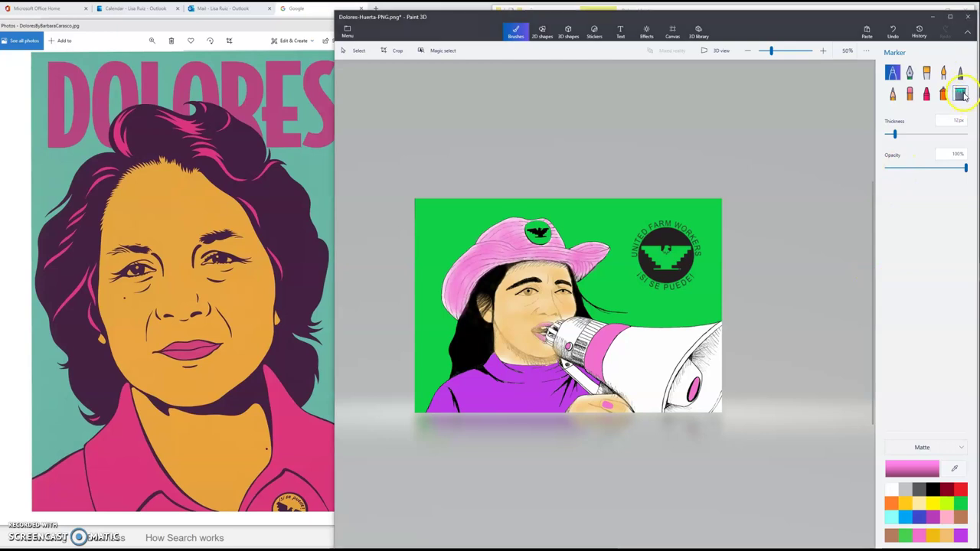
left_click(960, 93)
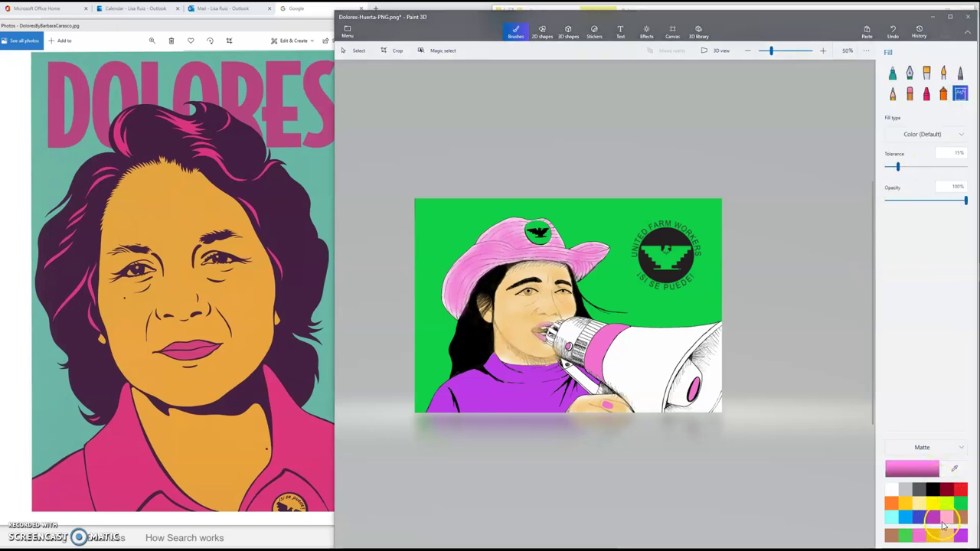
left_click(961, 535)
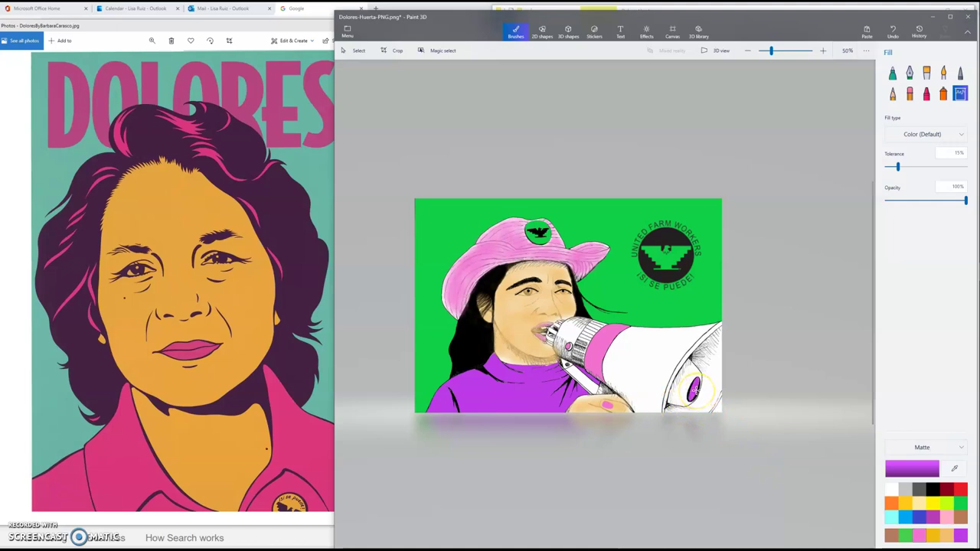
left_click(566, 346)
left_click_drag(782, 15, 772, 6)
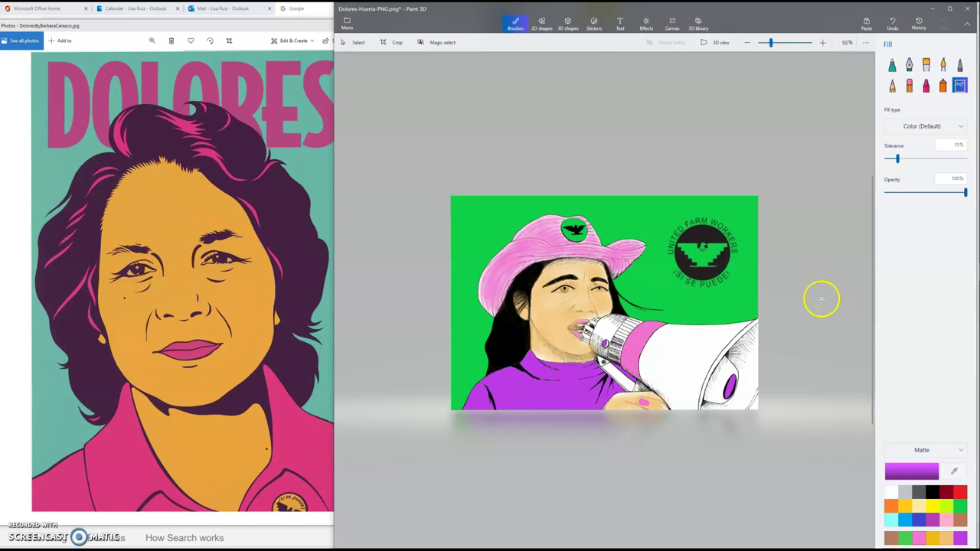
Change the current paint colour to a custom light purple, hex d691ed
left_click(912, 472)
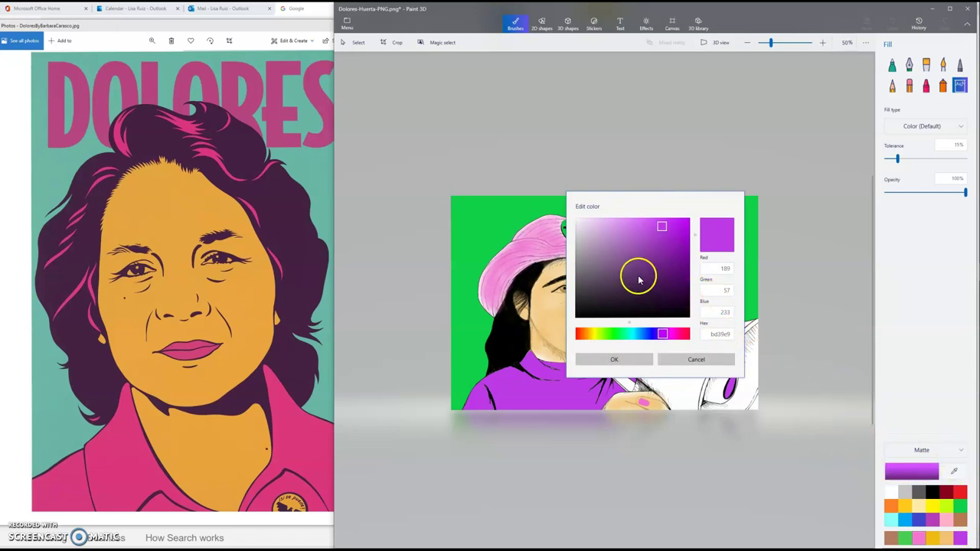
left_click(620, 225)
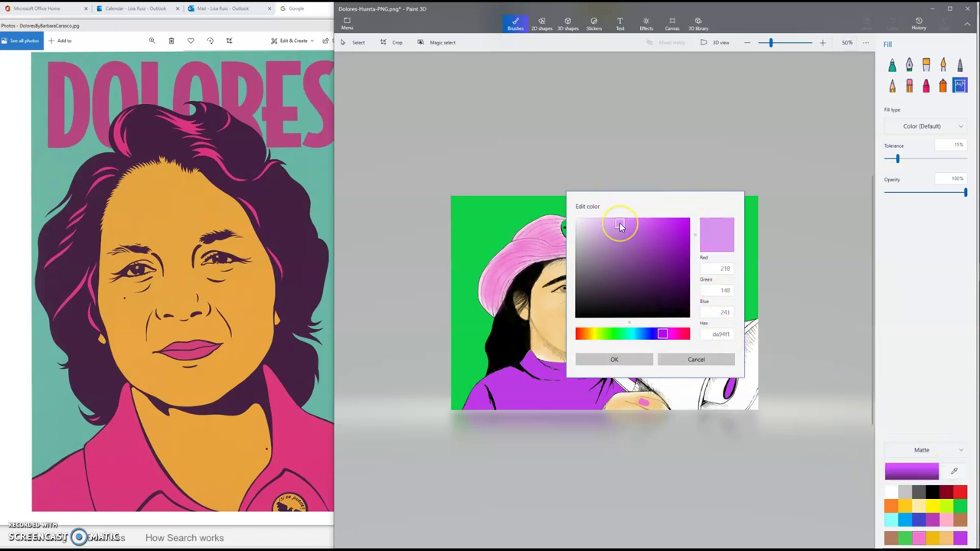
left_click(622, 226)
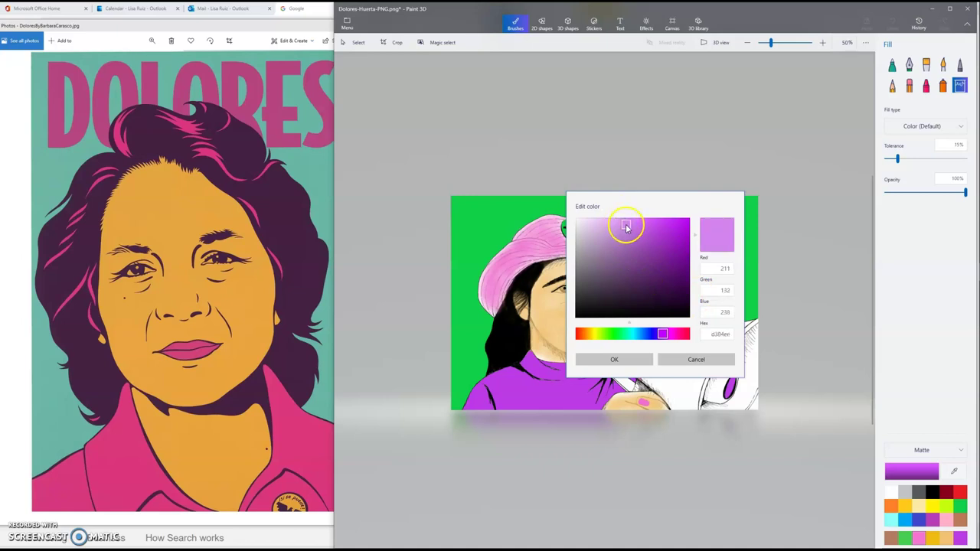
left_click(618, 225)
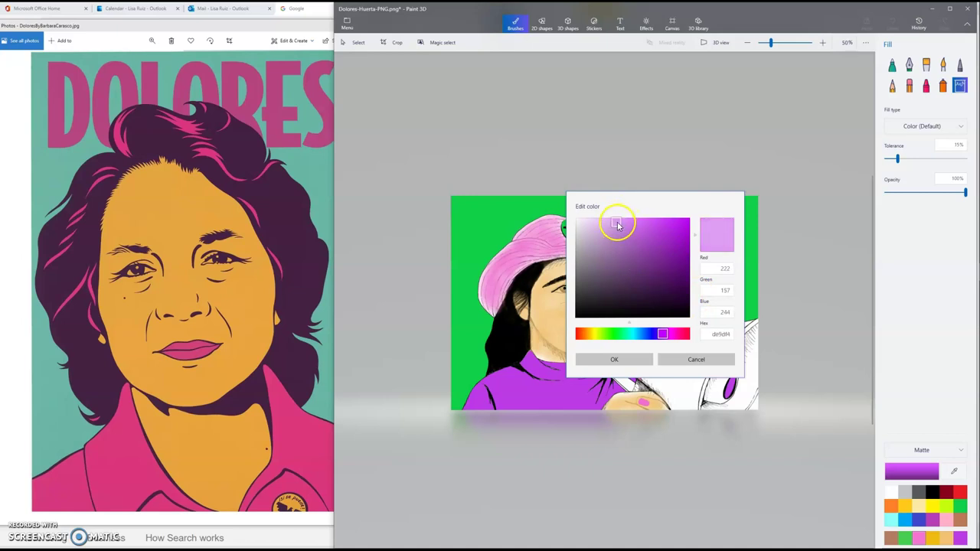
left_click(619, 228)
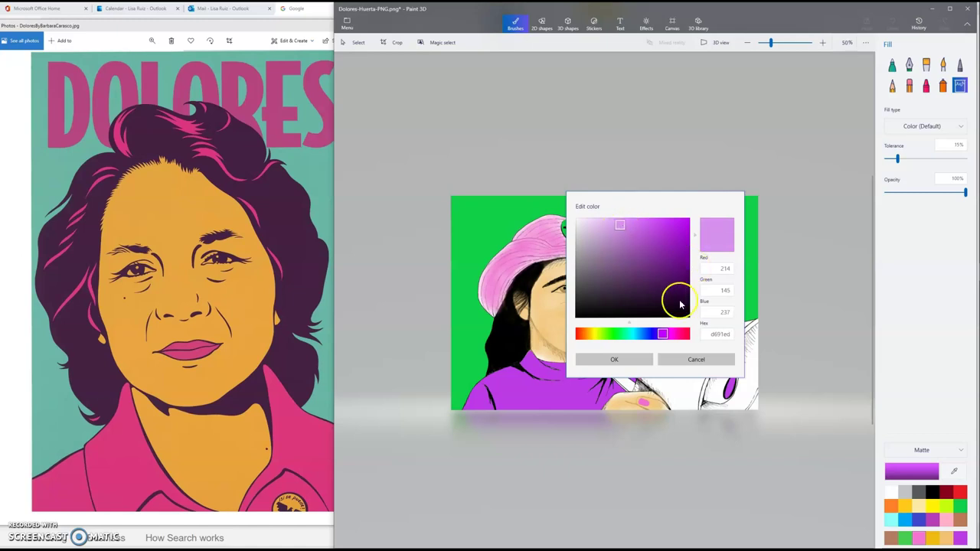
left_click(639, 363)
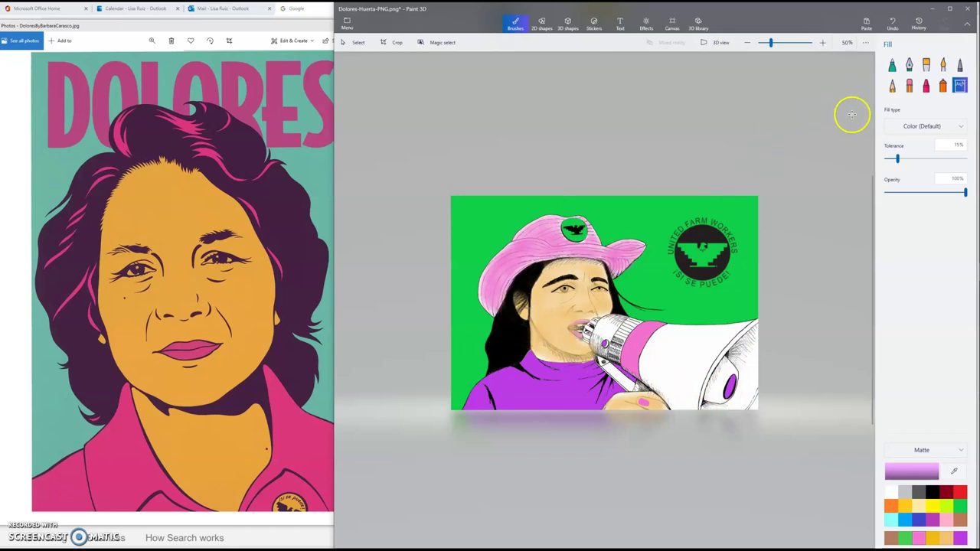
Draw a wavy light purple highlight strand in the black hair beside the forehead using the Marker at 4 px thickness
left_click(892, 67)
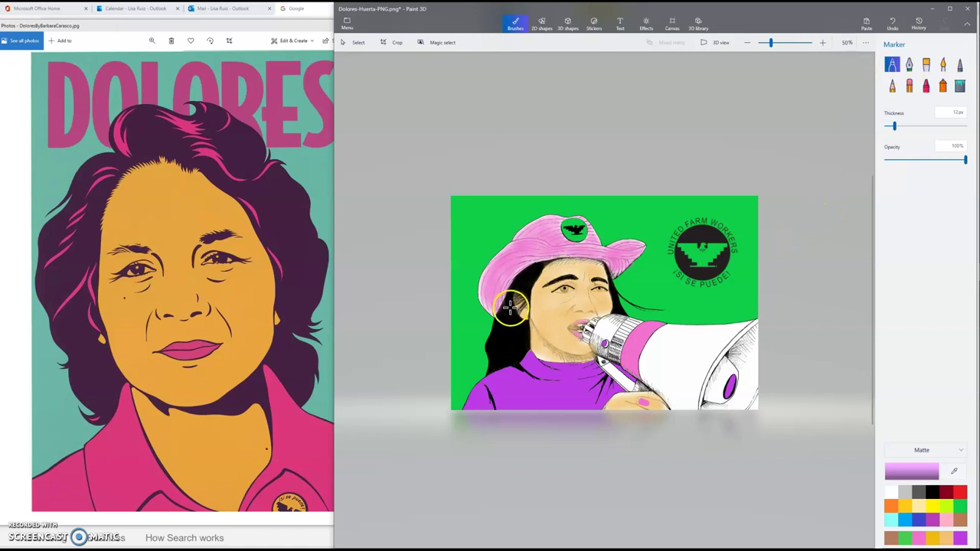
scroll(520, 310, "up", 2)
scroll(520, 310, "up", 2)
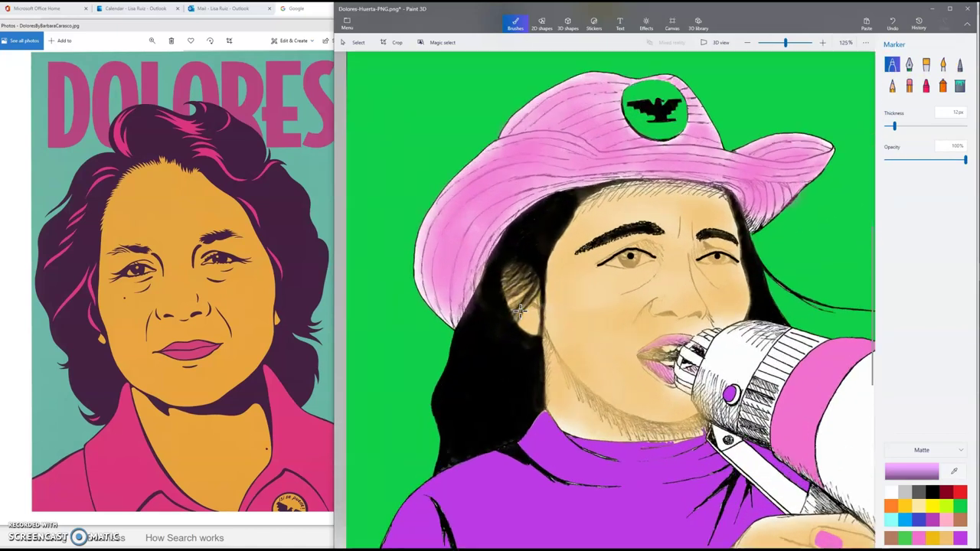
scroll(521, 310, "up", 1)
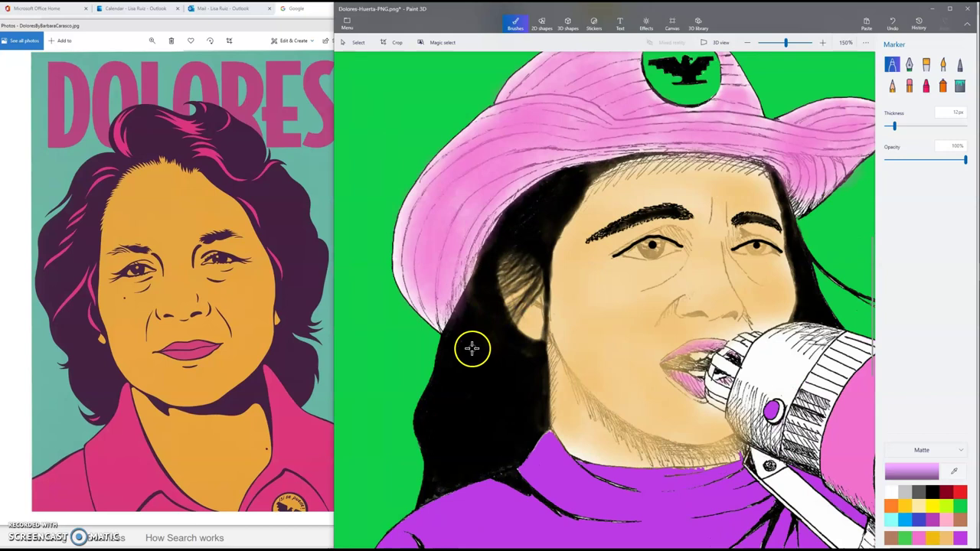
mouse_move(467, 355)
left_mouse_down()
mouse_move(545, 212)
mouse_move(535, 219)
mouse_move(559, 201)
mouse_move(543, 223)
mouse_move(555, 178)
mouse_move(507, 210)
mouse_move(559, 173)
mouse_move(498, 245)
mouse_move(565, 202)
mouse_move(531, 240)
mouse_move(505, 323)
mouse_move(495, 313)
mouse_move(457, 357)
mouse_move(468, 313)
mouse_move(430, 415)
mouse_move(437, 464)
mouse_move(455, 425)
left_mouse_up()
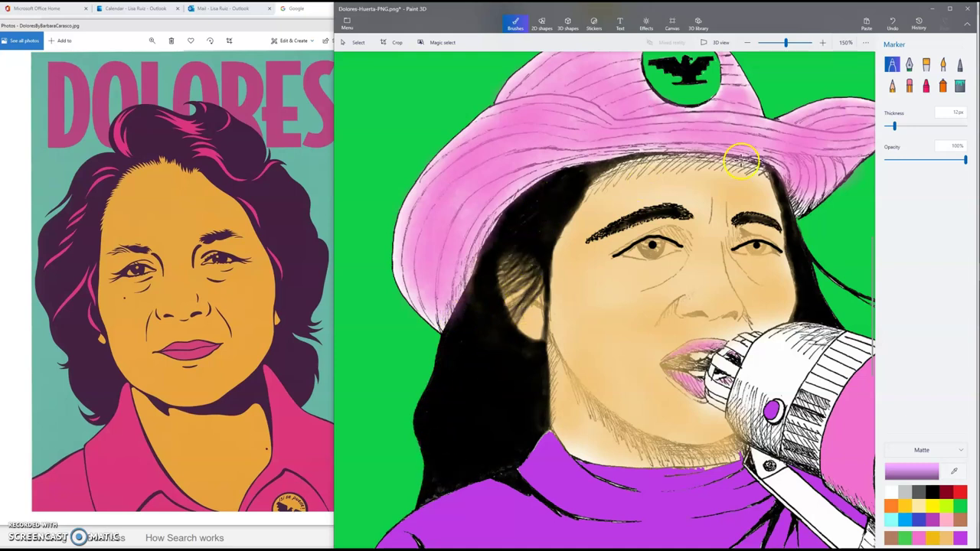
mouse_move(511, 252)
left_mouse_down()
mouse_move(547, 232)
mouse_move(575, 190)
mouse_move(552, 215)
left_mouse_up()
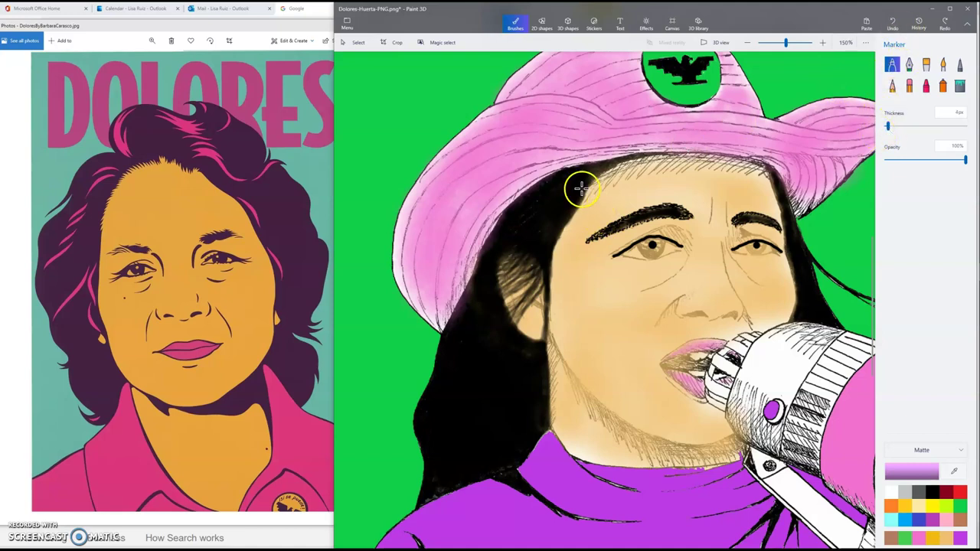
left_click_drag(554, 215, 533, 237)
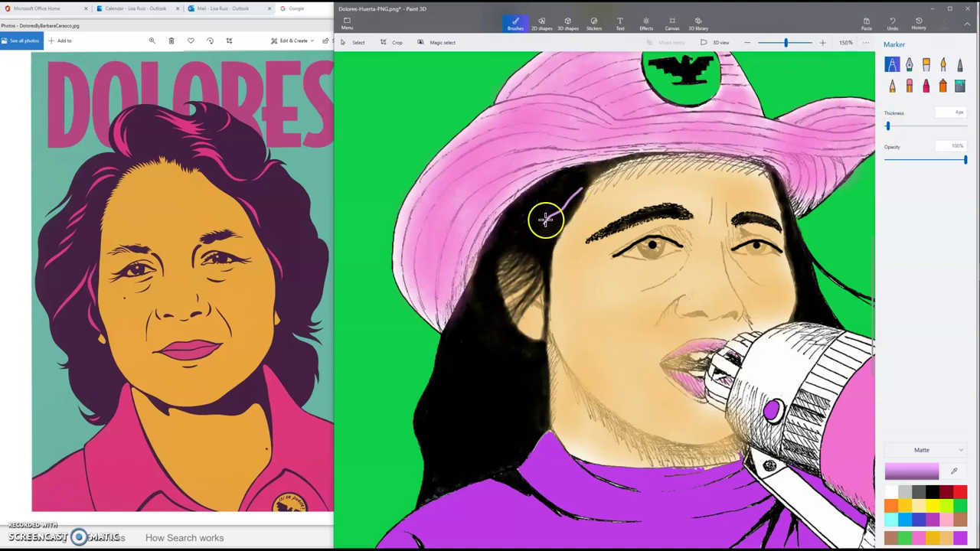
left_click_drag(545, 220, 531, 241)
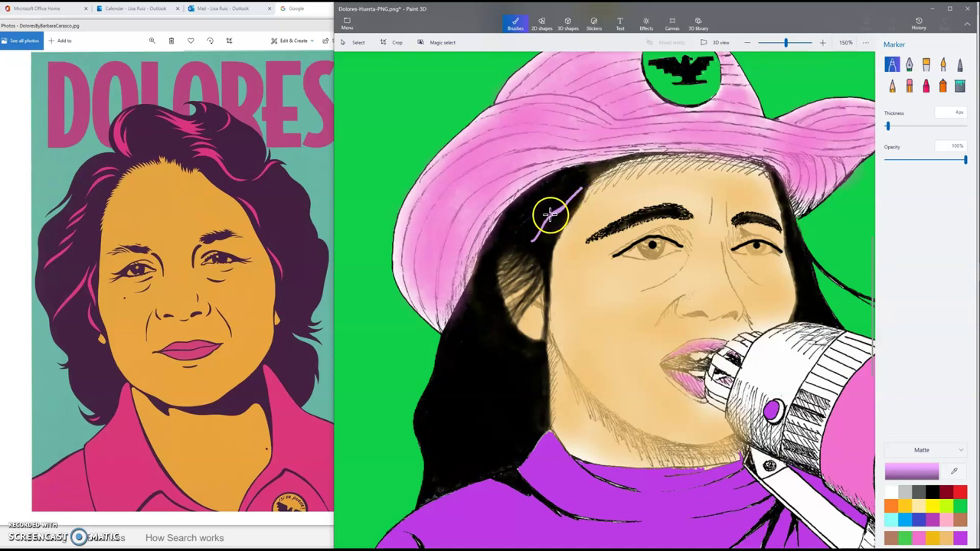
left_click_drag(545, 221, 563, 205)
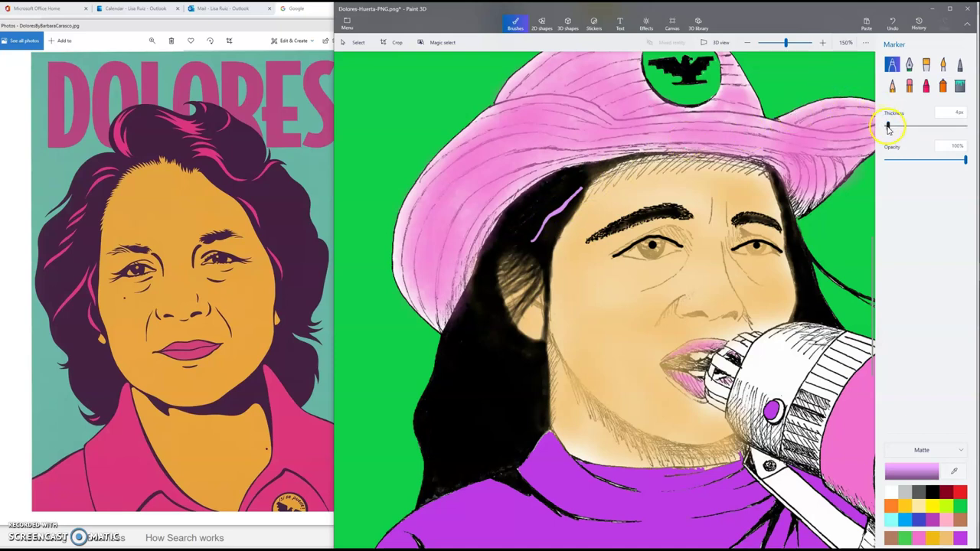
Taper both ends of the hair highlight strand with the Marker at 1 px thickness
left_click_drag(888, 127, 884, 127)
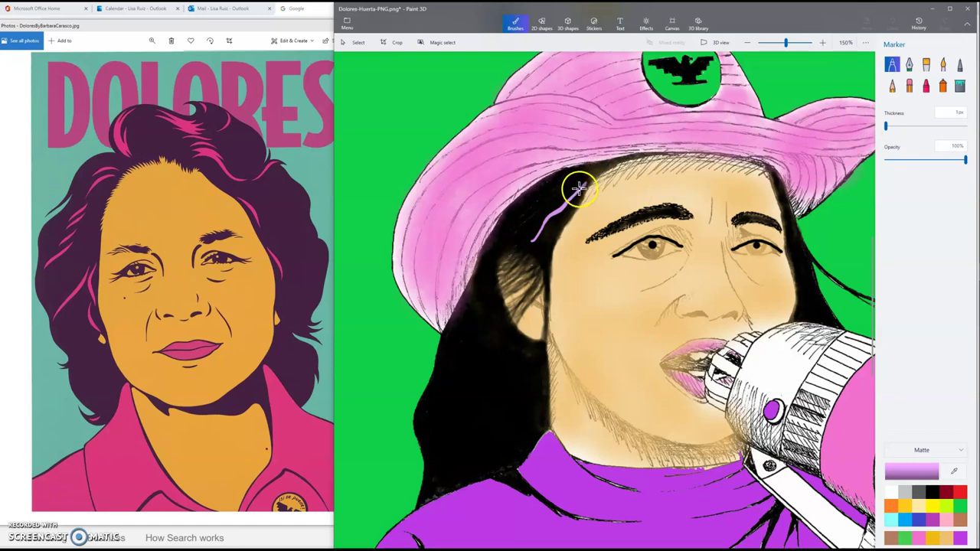
left_click_drag(582, 187, 532, 239)
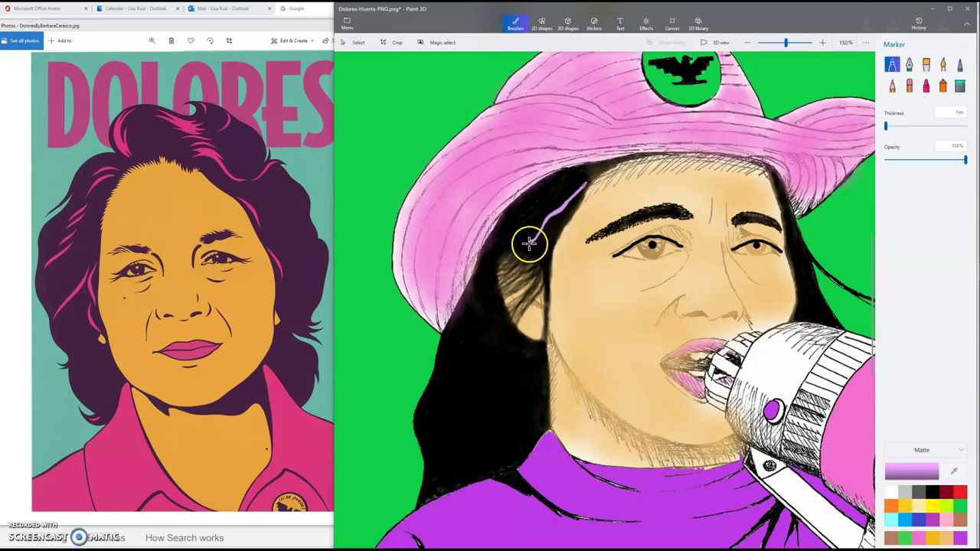
left_click_drag(529, 242, 546, 228)
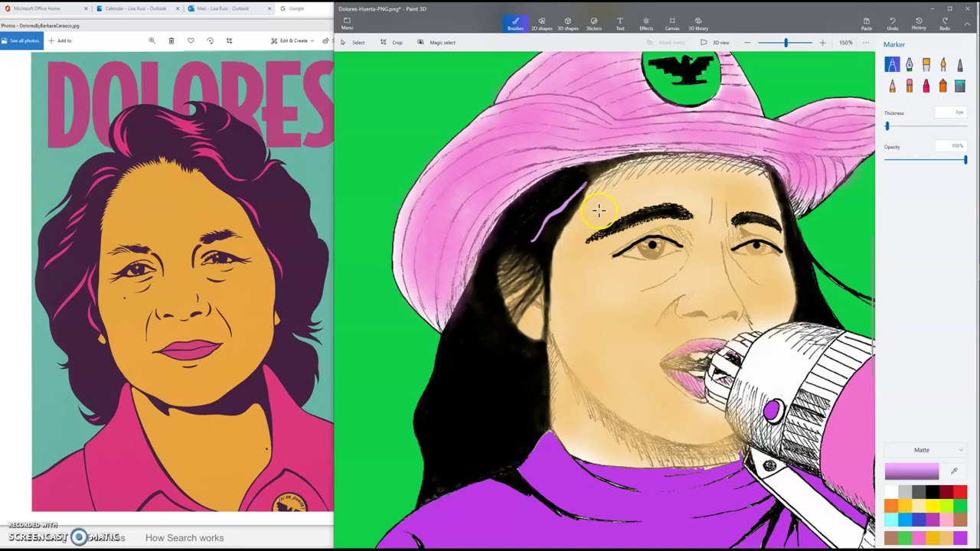
Add more light purple highlight strands along the hair below the hat and past the ear with the Marker at 3 px
mouse_move(567, 207)
left_mouse_down()
mouse_move(553, 192)
mouse_move(546, 210)
mouse_move(560, 226)
mouse_move(563, 216)
mouse_move(545, 234)
mouse_move(566, 218)
mouse_move(498, 278)
mouse_move(518, 240)
mouse_move(485, 271)
mouse_move(518, 239)
mouse_move(494, 275)
left_mouse_up()
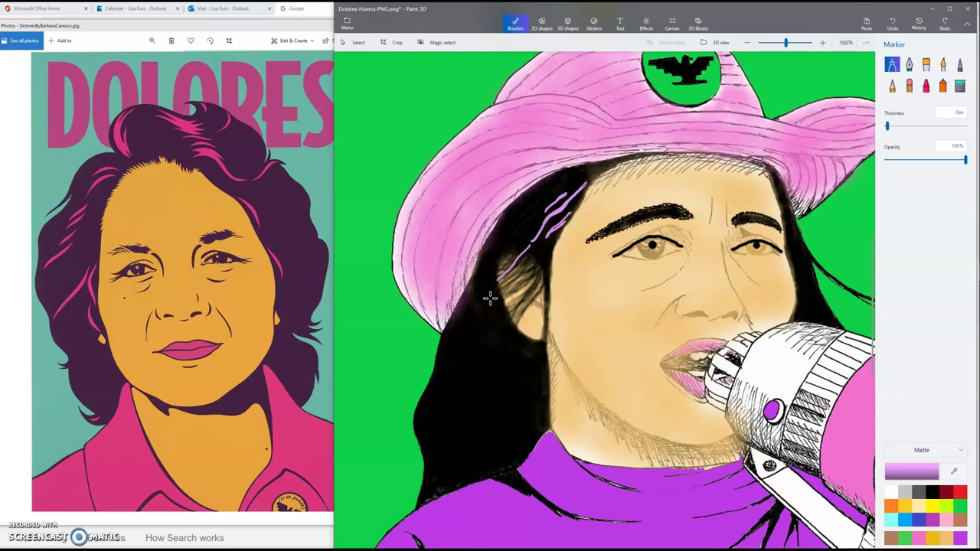
mouse_move(501, 287)
left_mouse_down()
mouse_move(524, 258)
mouse_move(452, 335)
mouse_move(466, 314)
mouse_move(450, 323)
mouse_move(436, 355)
mouse_move(475, 303)
mouse_move(454, 331)
left_mouse_up()
key("ctrl+z")
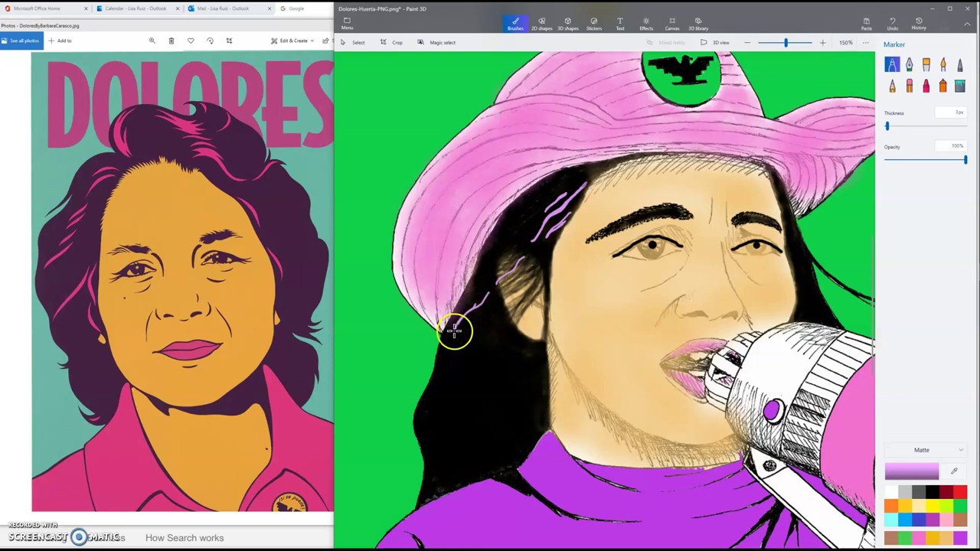
scroll(463, 308, "down", 2)
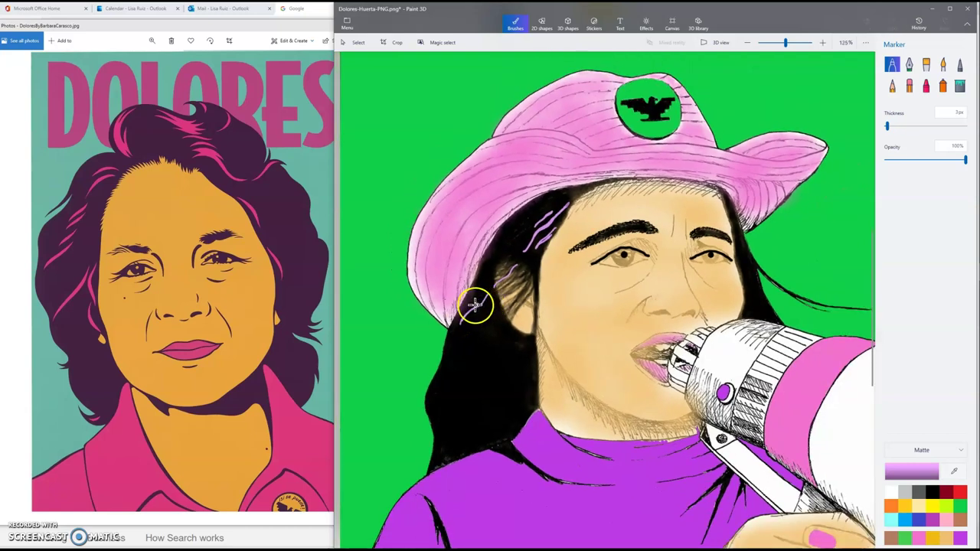
mouse_move(460, 319)
left_mouse_down()
mouse_move(455, 330)
mouse_move(474, 306)
left_mouse_up()
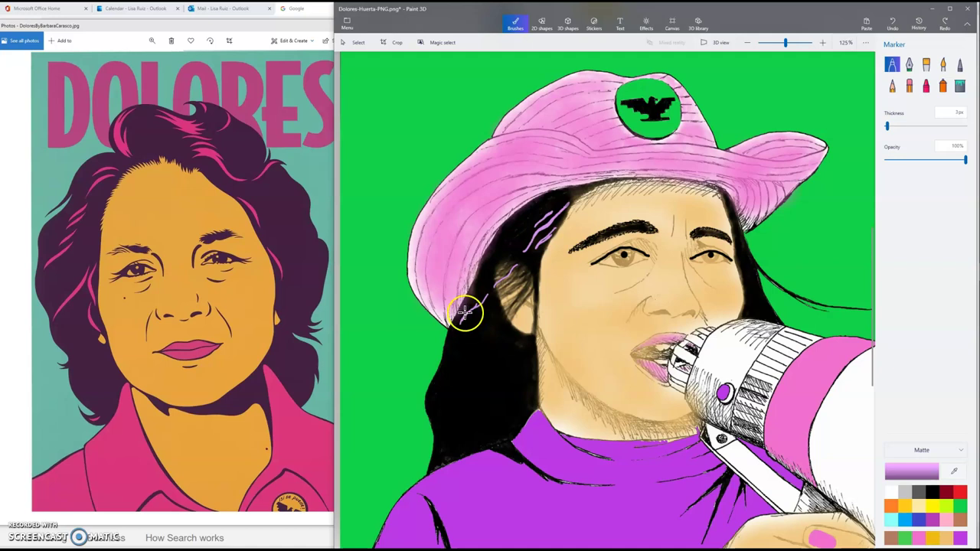
left_click_drag(479, 302, 487, 302)
mouse_move(507, 283)
left_mouse_down()
mouse_move(498, 278)
mouse_move(485, 301)
mouse_move(469, 305)
mouse_move(448, 346)
mouse_move(462, 321)
mouse_move(448, 344)
mouse_move(457, 329)
left_mouse_up()
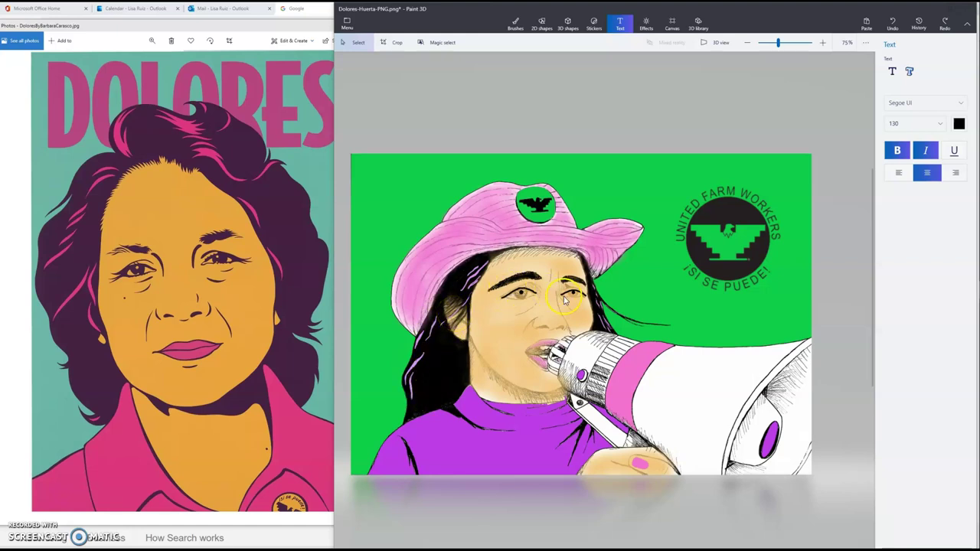
Save the artwork as a Paint 3D project named Dolores-Huerta-PNG.png
left_click(522, 321)
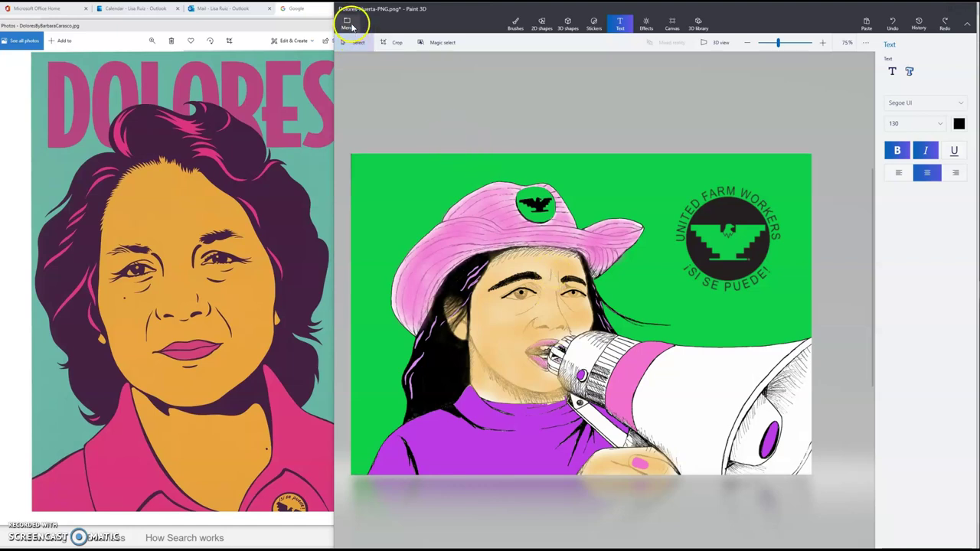
left_click(346, 24)
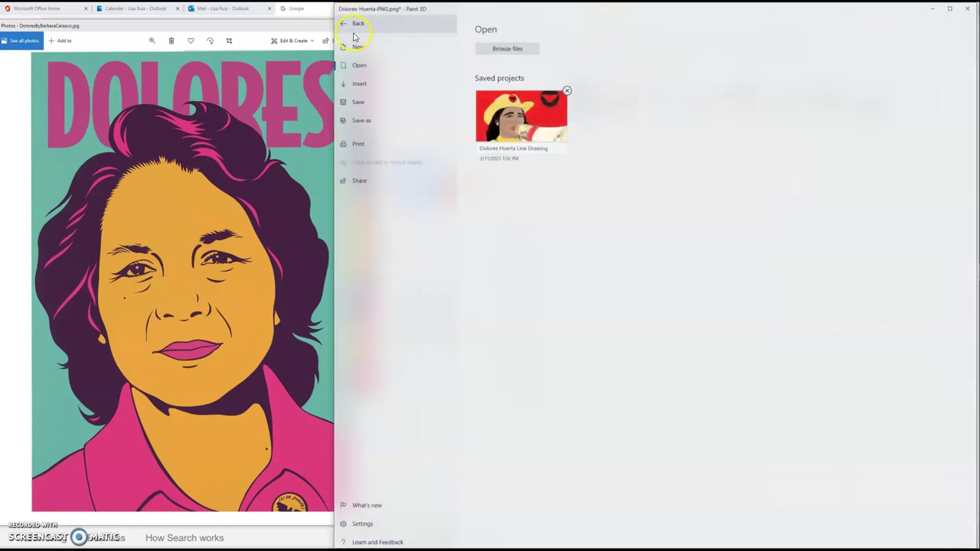
left_click(362, 121)
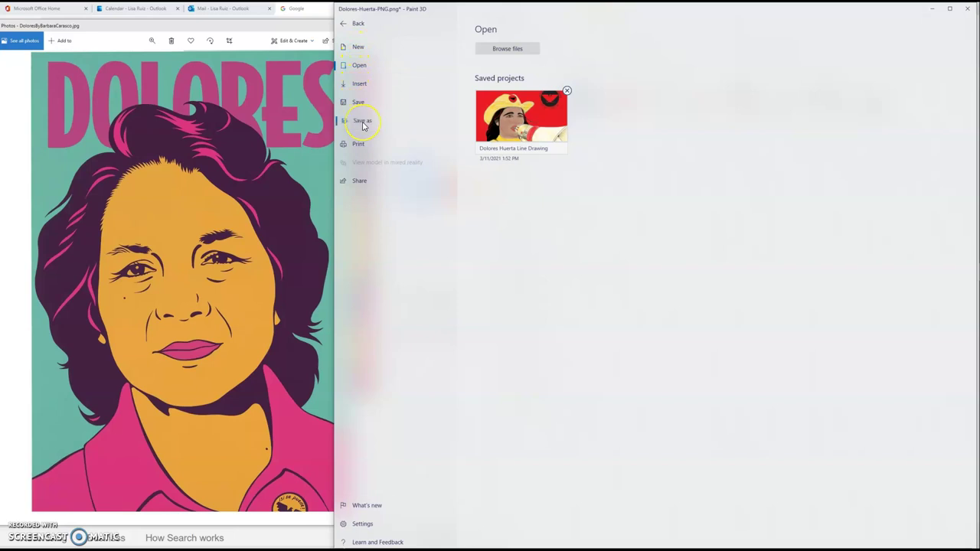
left_click(494, 73)
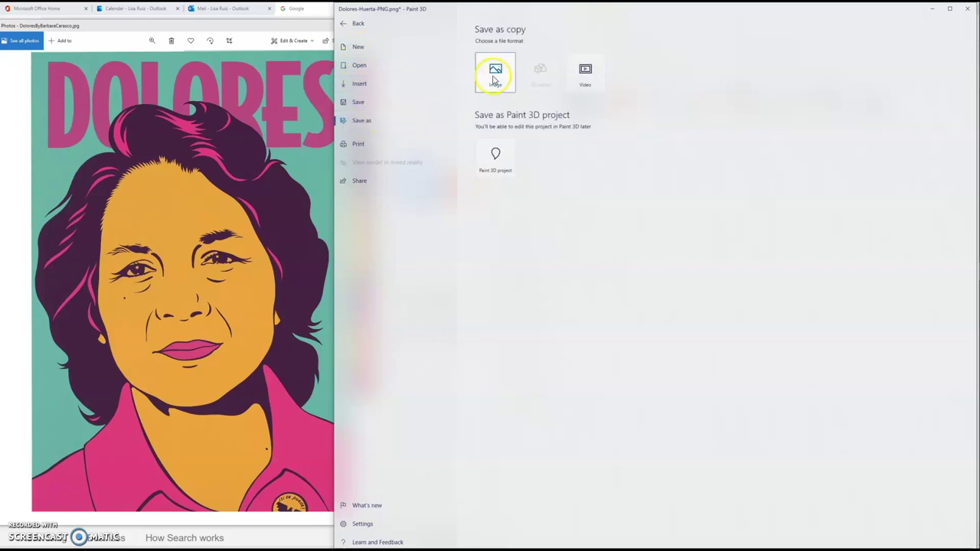
left_click(507, 164)
left_click(502, 163)
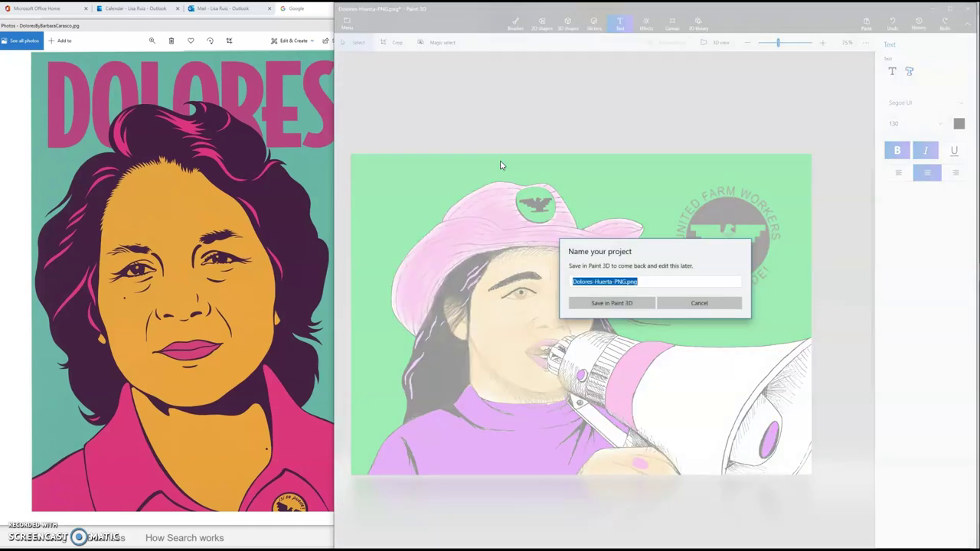
left_click(600, 305)
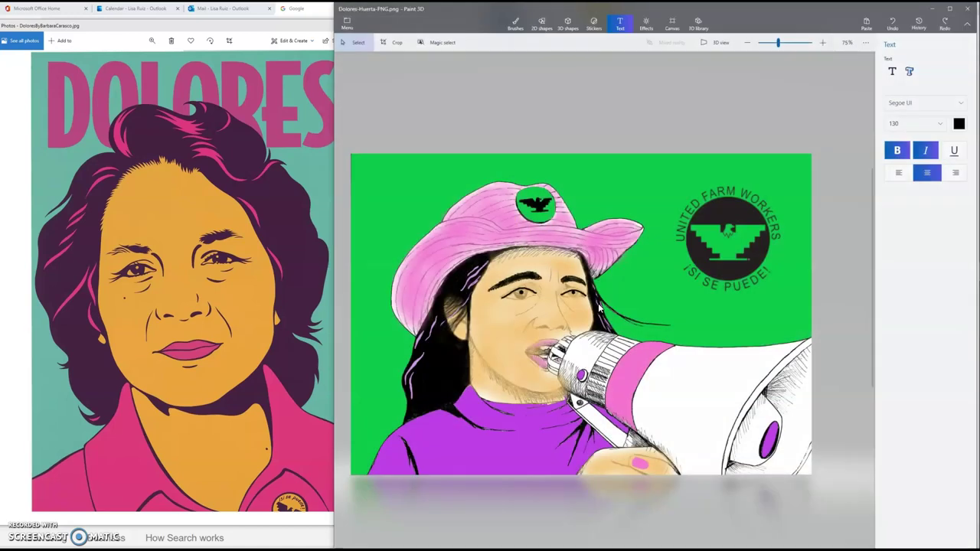
Save a 2D PNG image copy as Dolores-Huerta-PNG in the Dolores Huerta folder, replacing the existing file
left_click(346, 24)
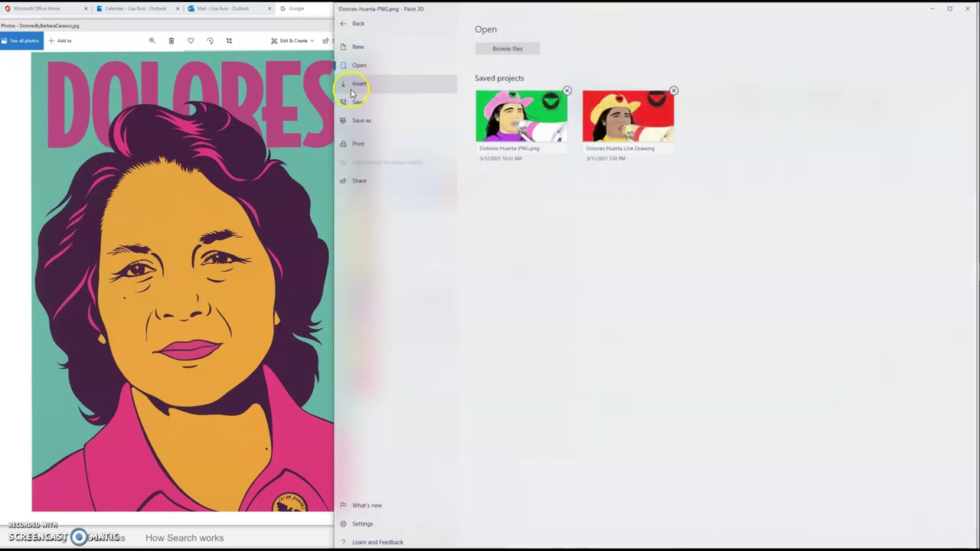
left_click(357, 121)
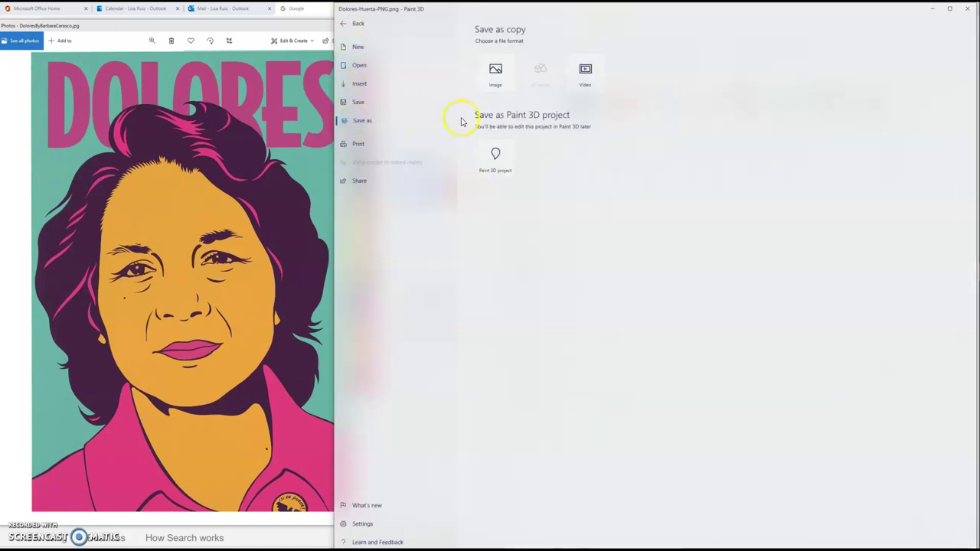
left_click(498, 73)
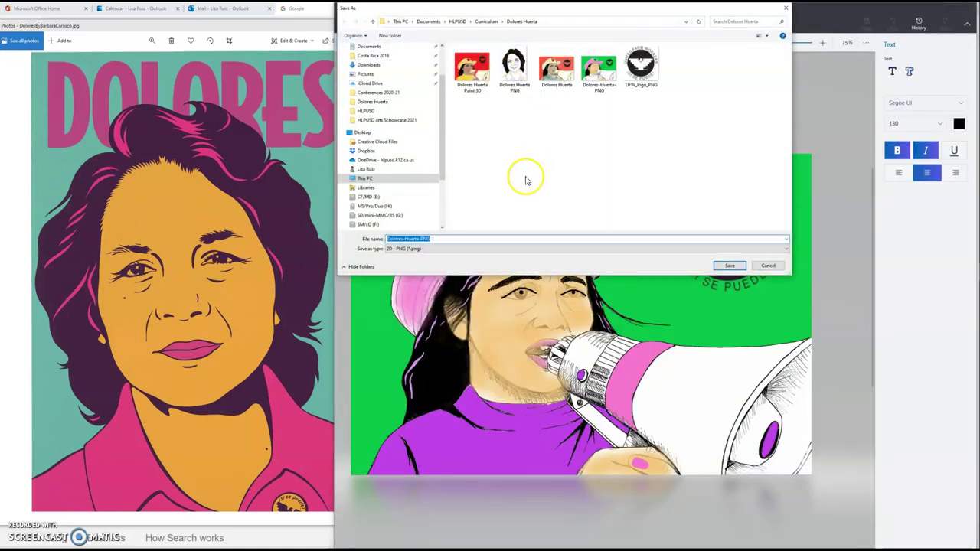
left_click(729, 266)
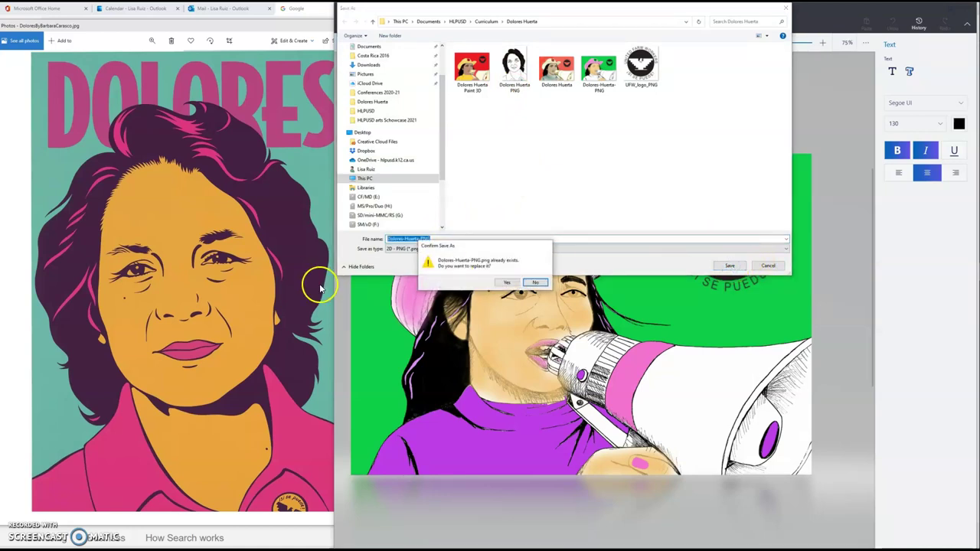
left_click(506, 283)
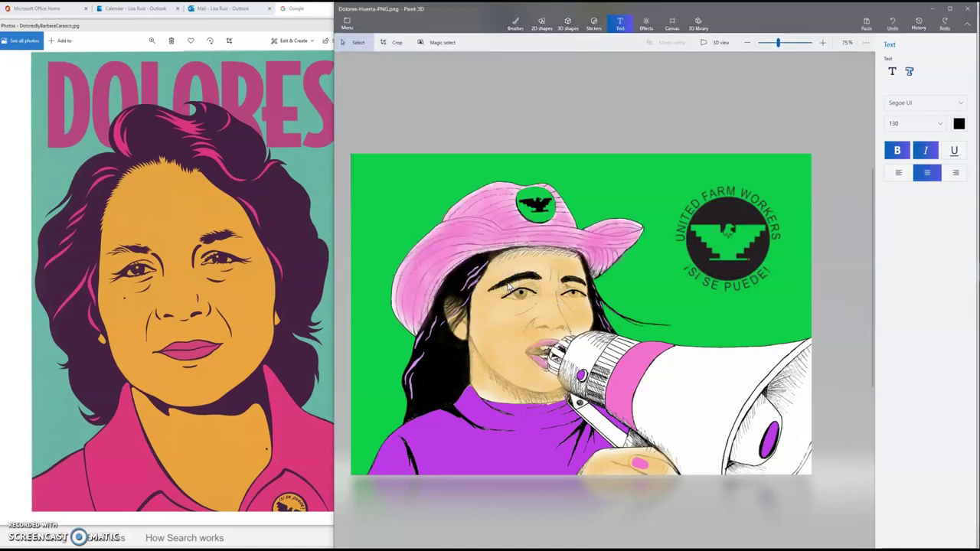